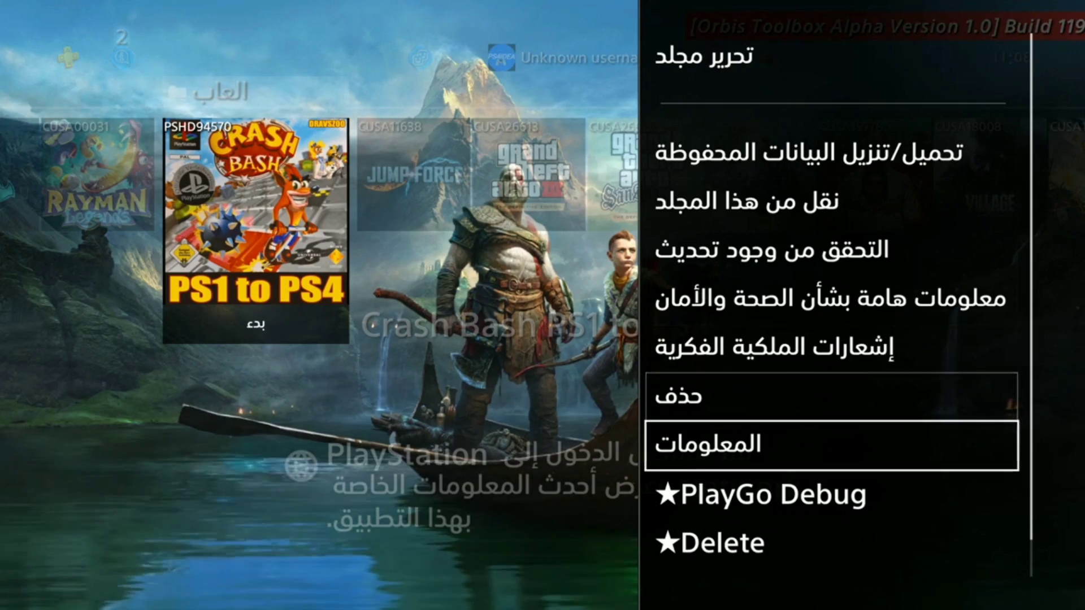
View the information page of the Crash Bash PS1 to PS4 game and return to the home screen.
key("Return")
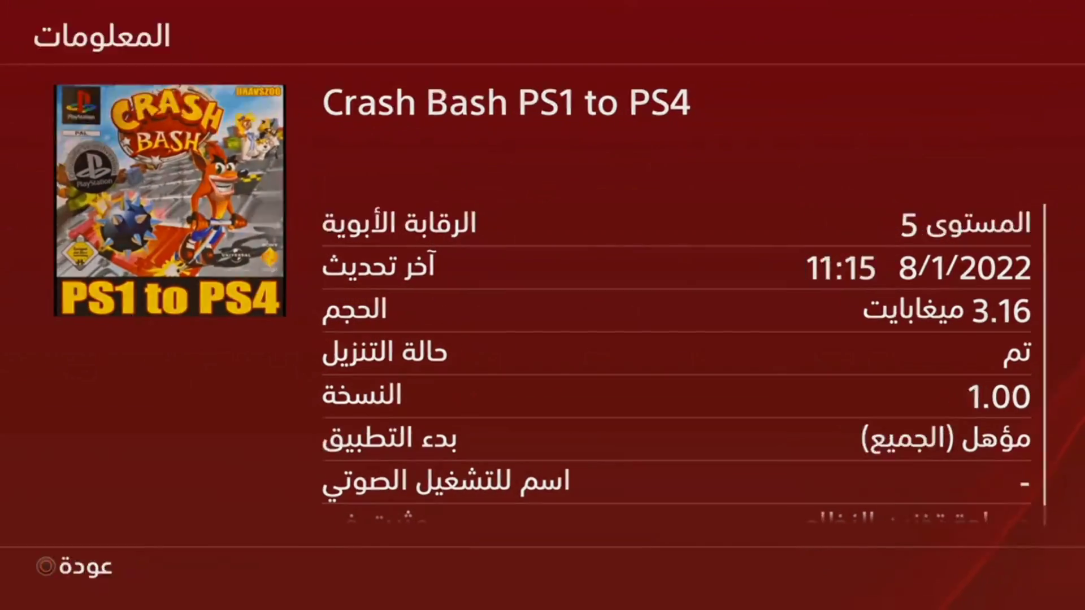
key("Escape")
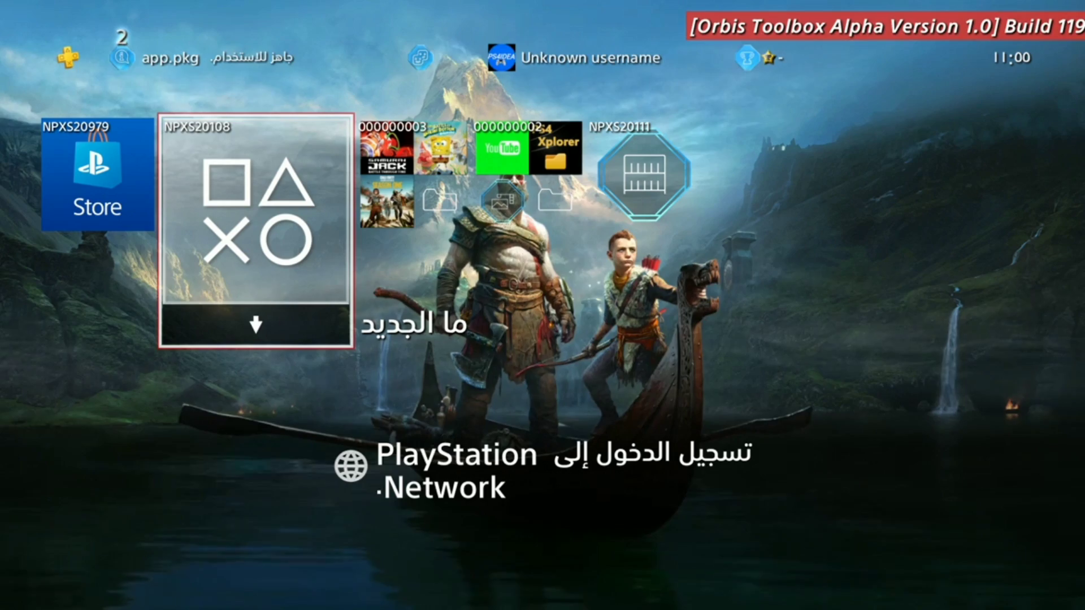
Launch PS4-Xplorer from the applications folder and open the PS4 folder in /mnt/usb0.
key("Right")
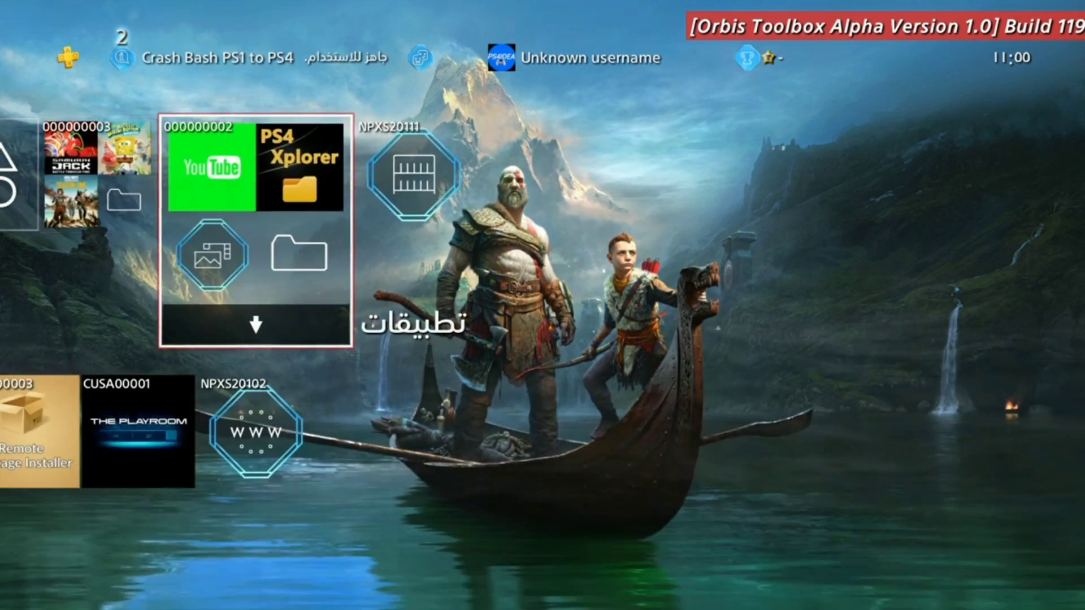
key("Return")
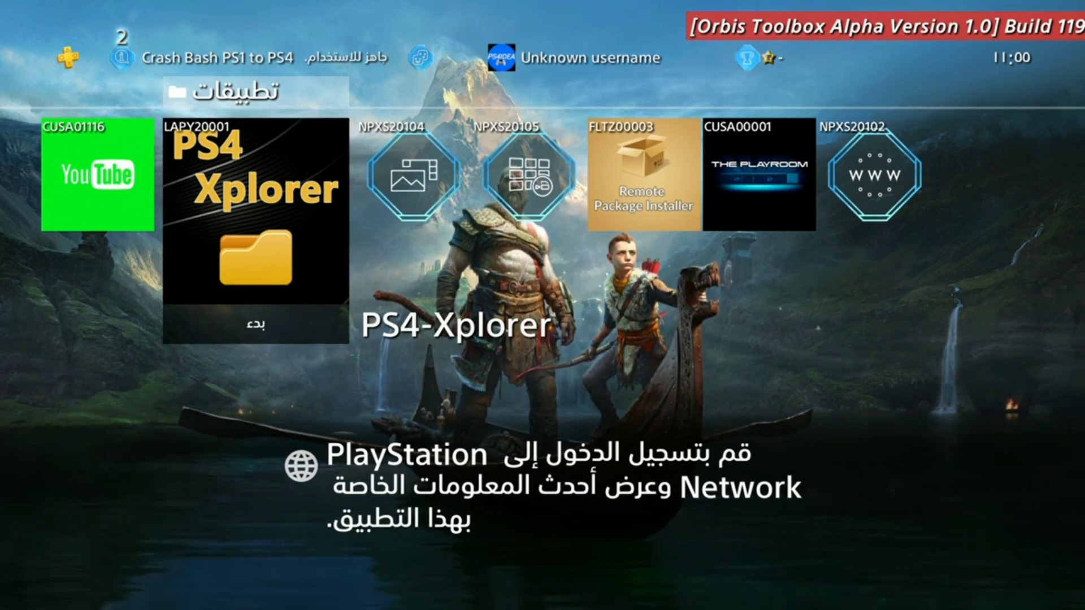
key("Return")
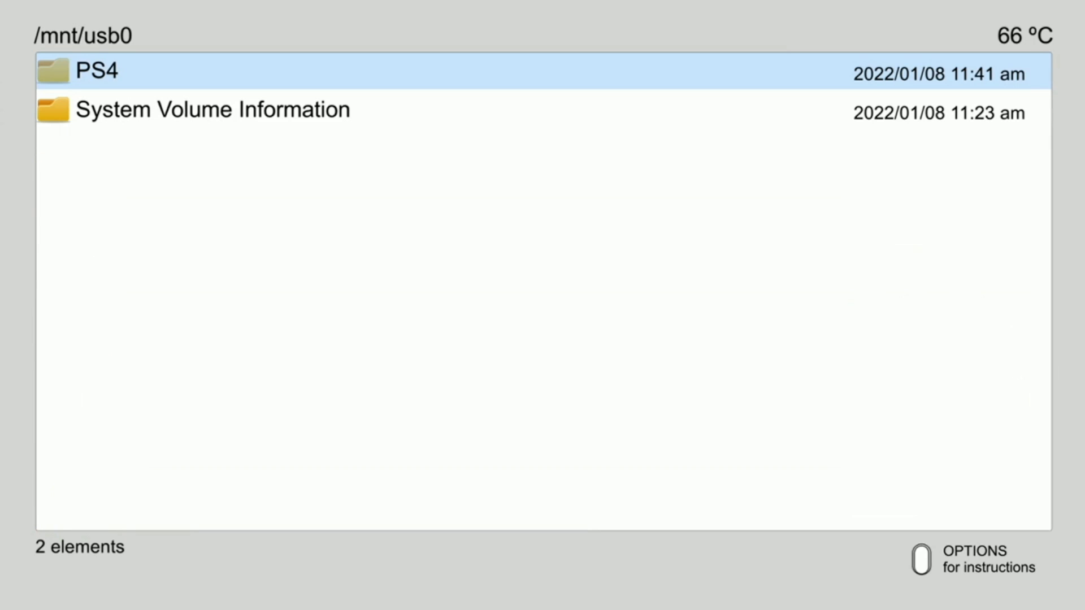
key("Return")
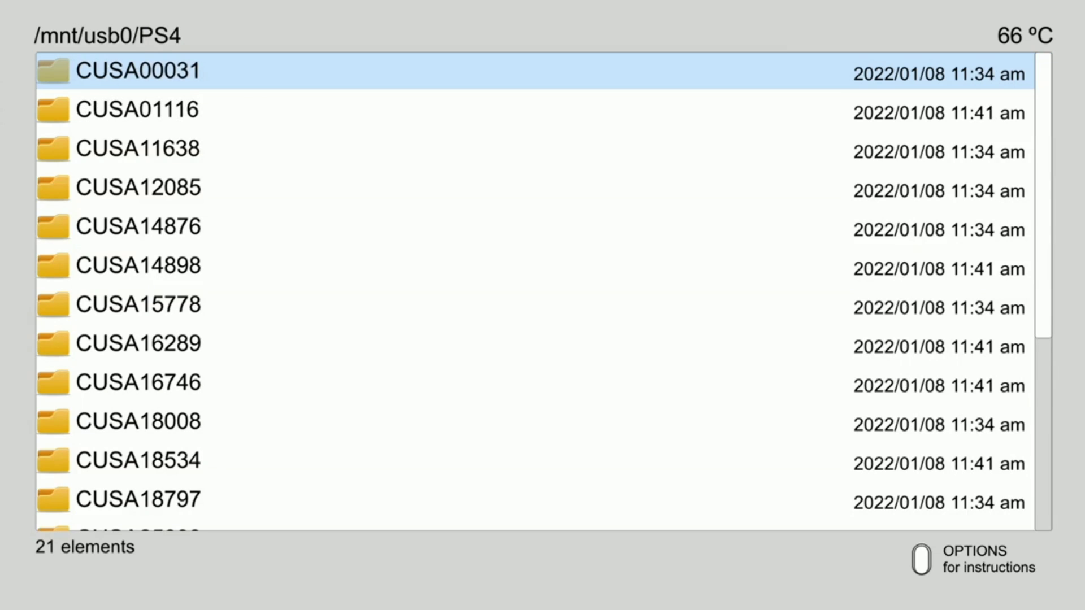
Look through the first game folders in /mnt/usb0/PS4 and briefly check inside CUSA14876.
key("Down")
key("Down")
key("Down")
key("Down")
key("Down")
key("Down")
key("Down")
key("Down")
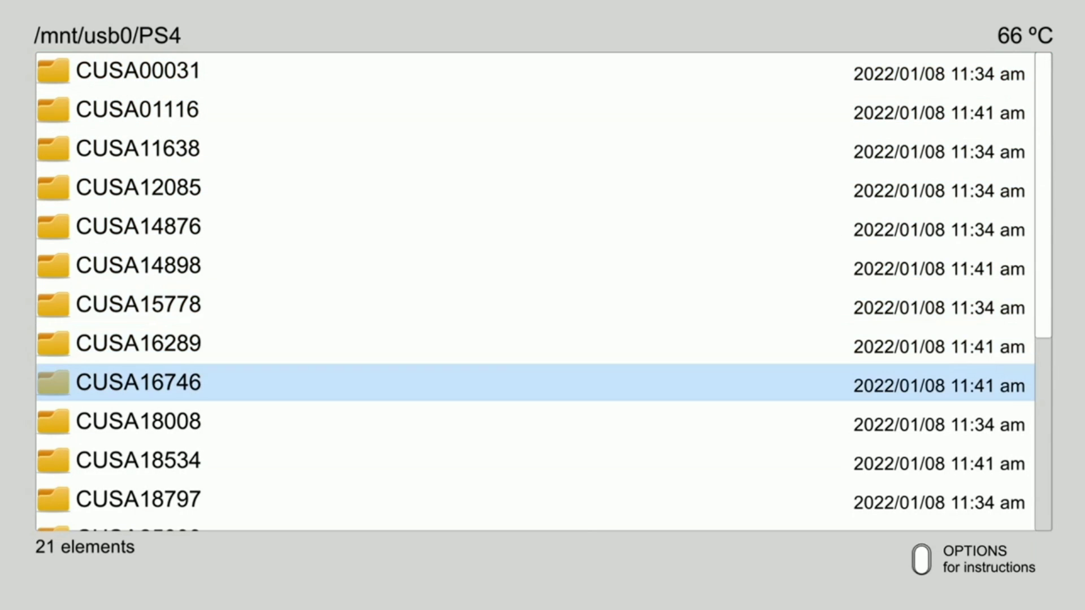
key("Up")
key("Up")
key("Up")
key("Up")
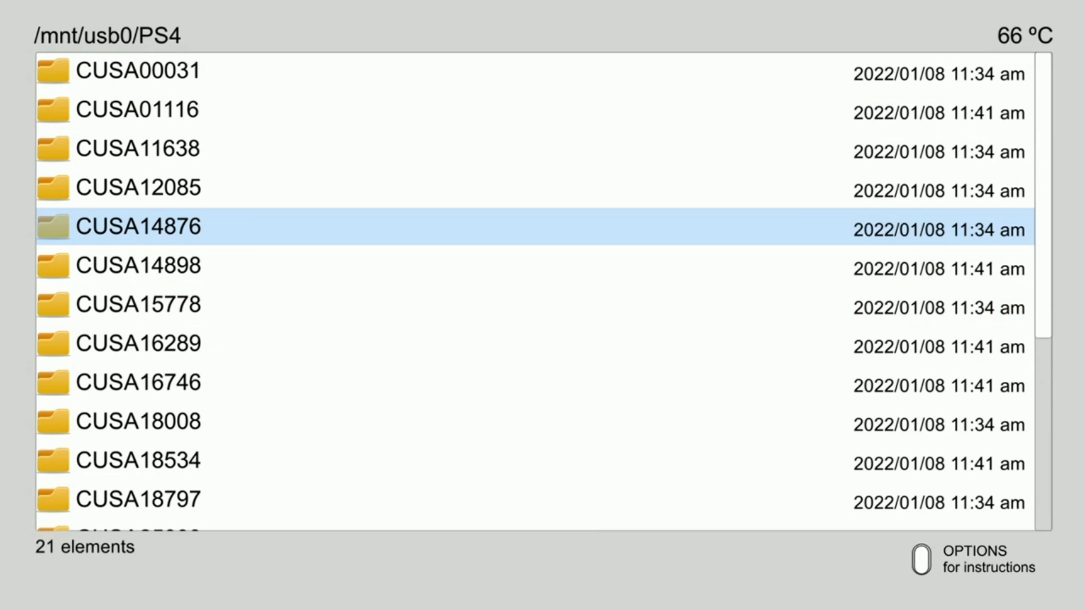
key("Return")
key("Escape")
Look through the rest of the PS4 folder down to updates and briefly check inside PSHD94570.
key("Down")
key("Down")
key("Down")
key("Down")
key("Down")
key("Down")
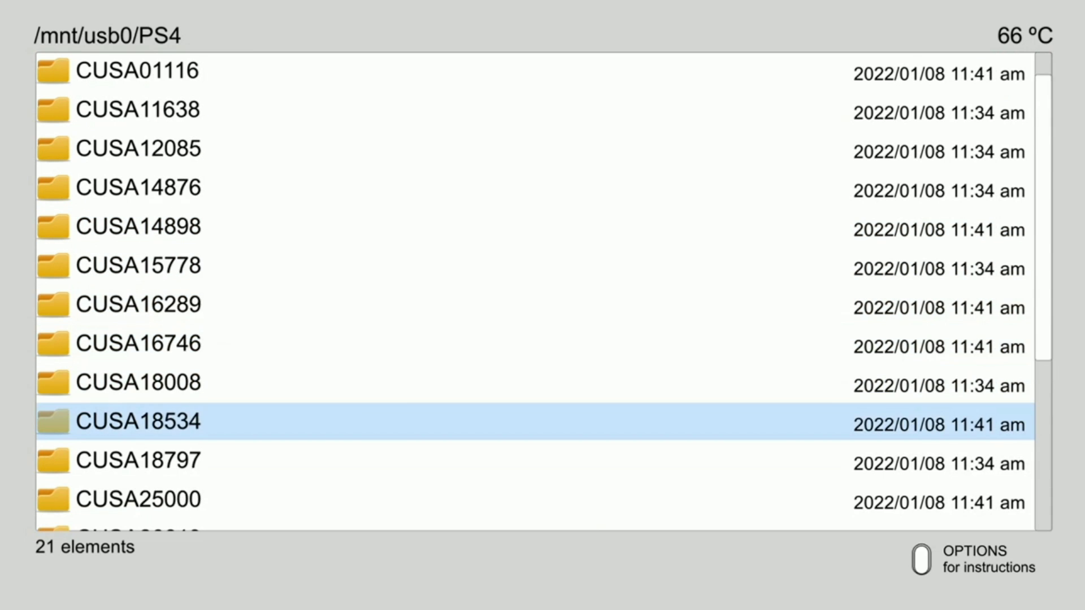
key("Down")
key("Down")
key("Down")
key("Down")
key("Down")
key("Down")
key("Down")
key("Down")
key("Down")
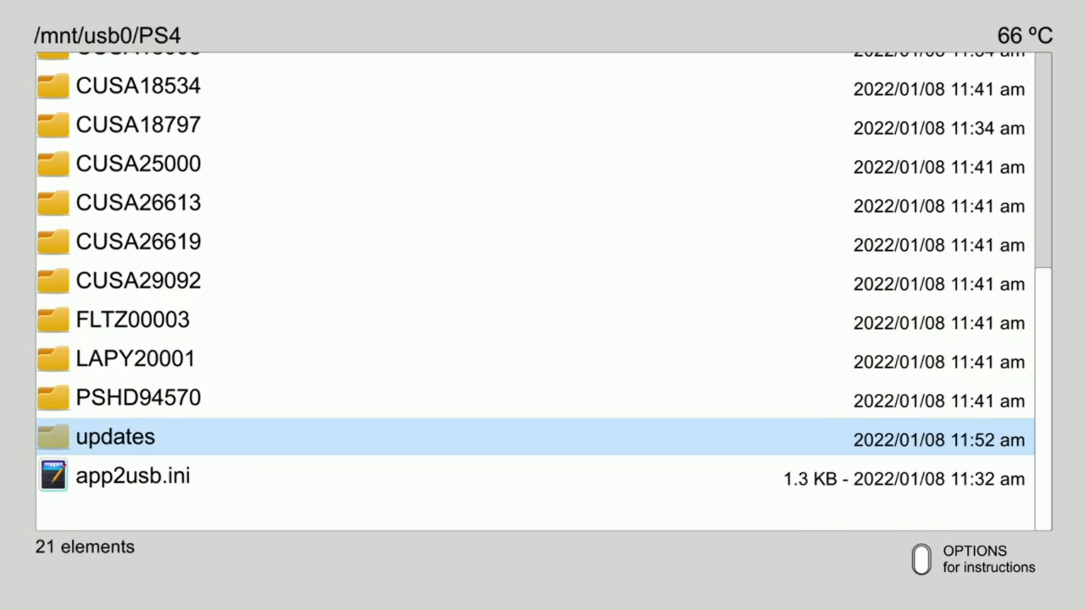
key("Up")
key("Return")
key("Escape")
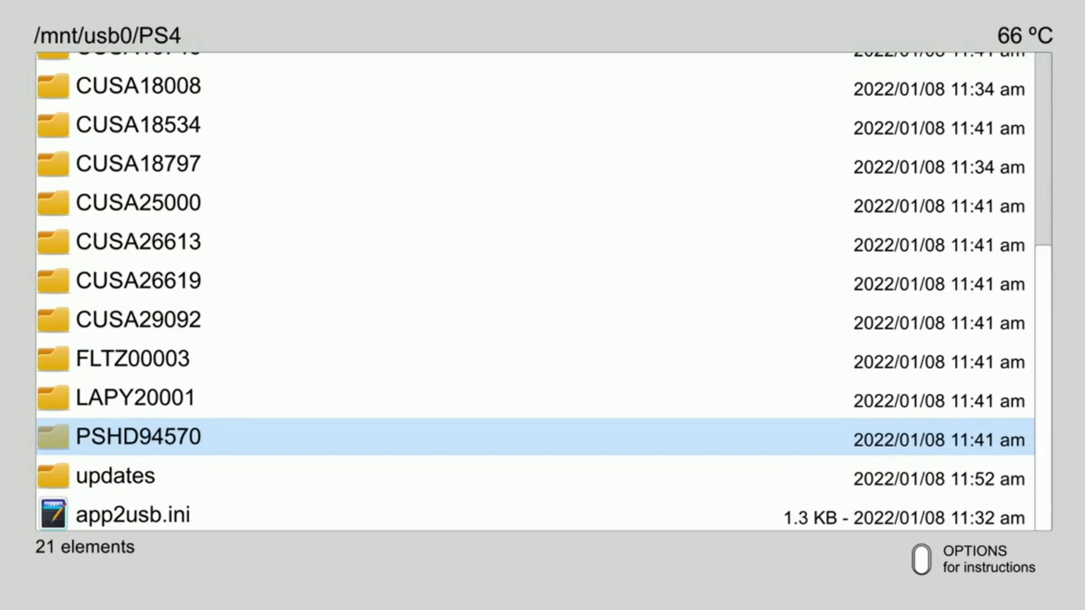
Open the CUSA18797 folder and check its Minecraft Dungeons Ultimate Edition package file.
key("Up")
key("Up")
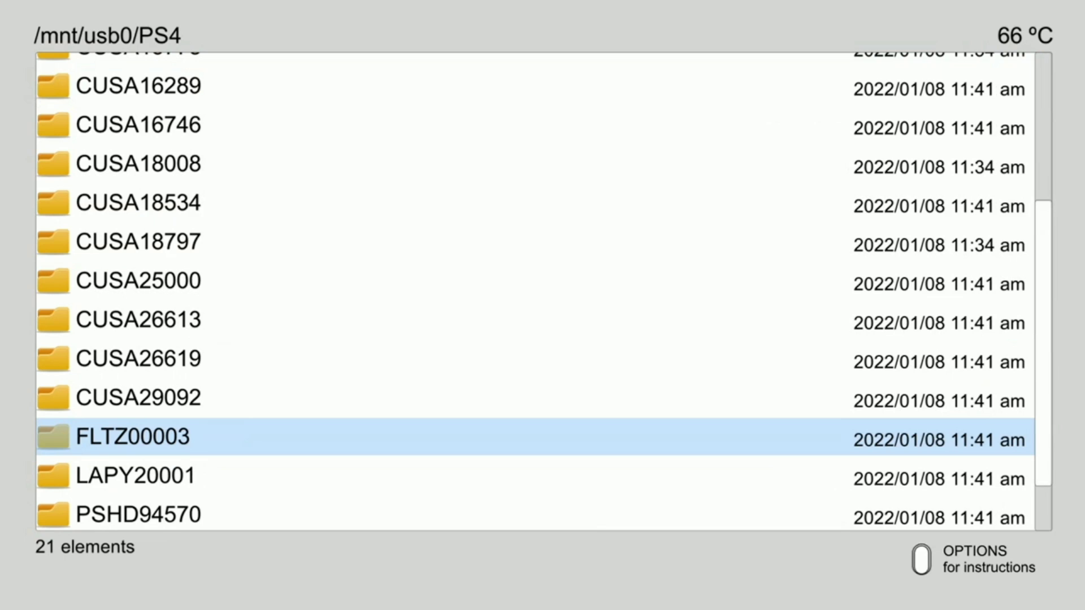
key("Up")
key("Up")
key("Up")
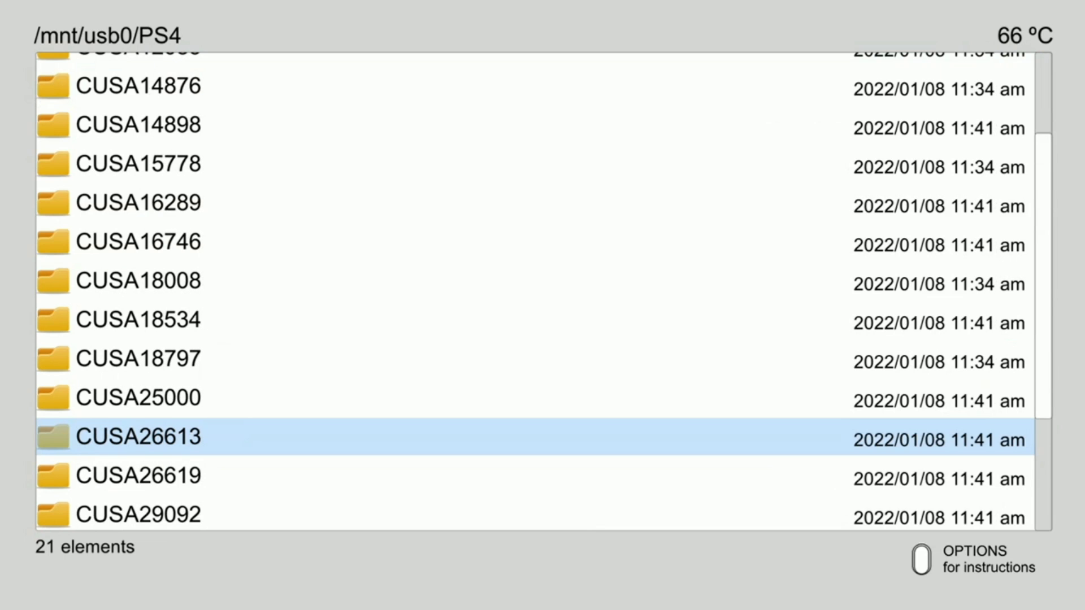
key("Up")
key("Up")
key("Return")
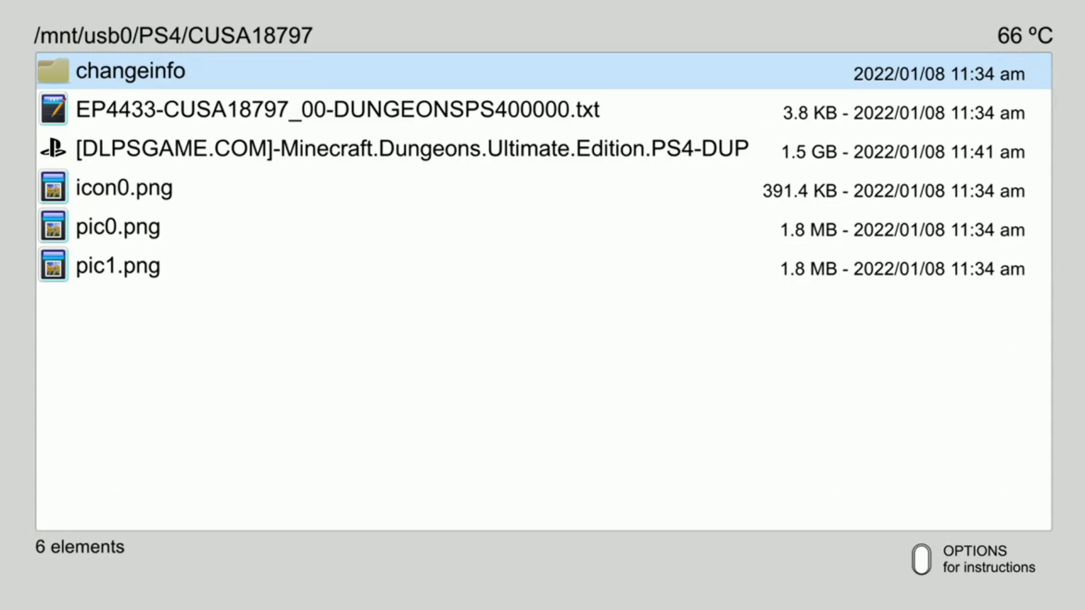
key("Down")
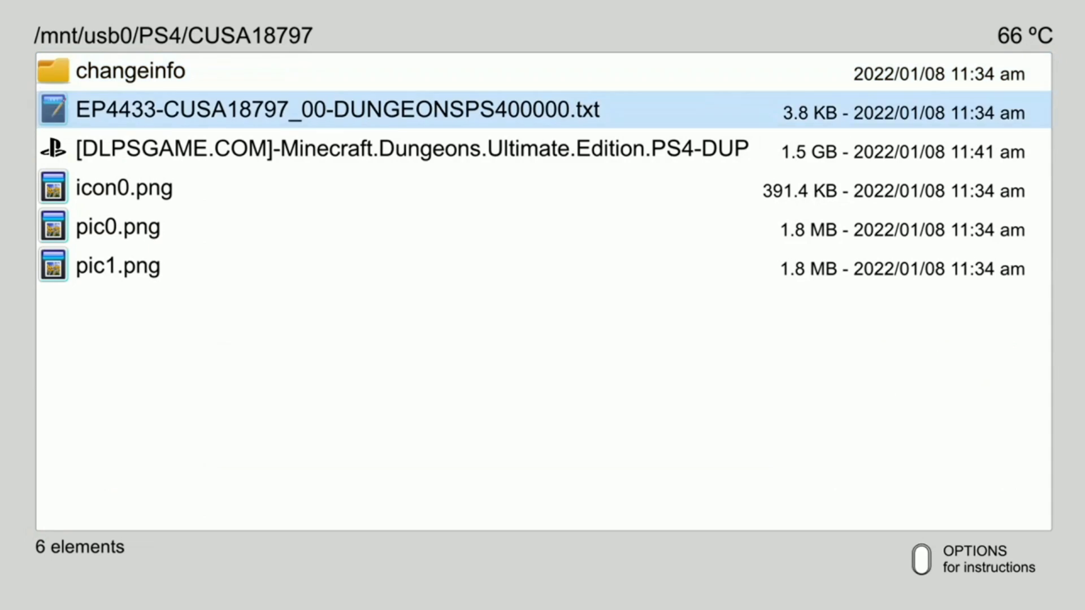
key("Down")
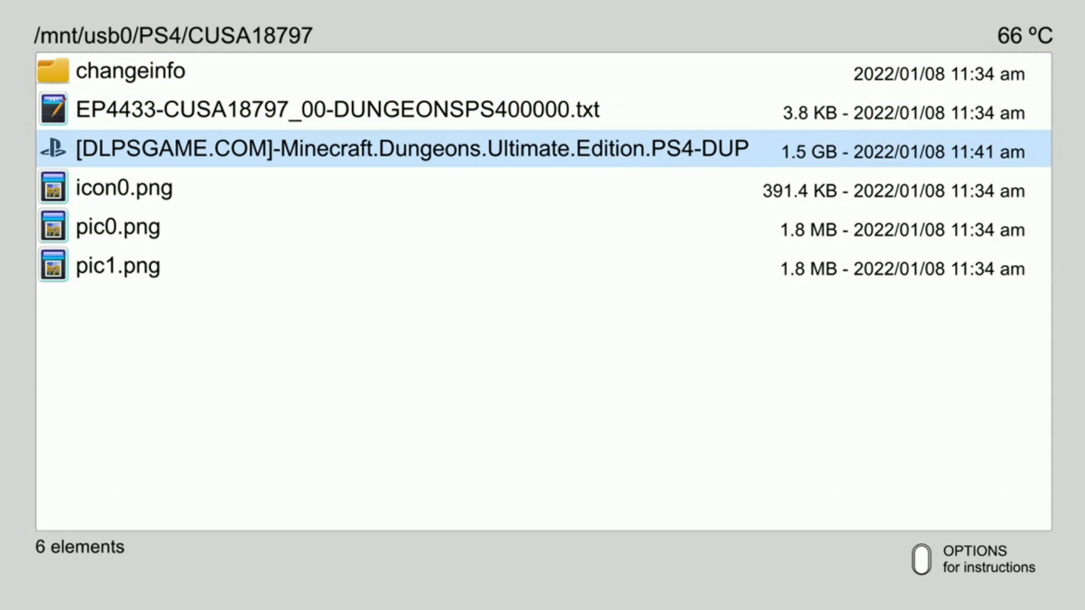
key("Return")
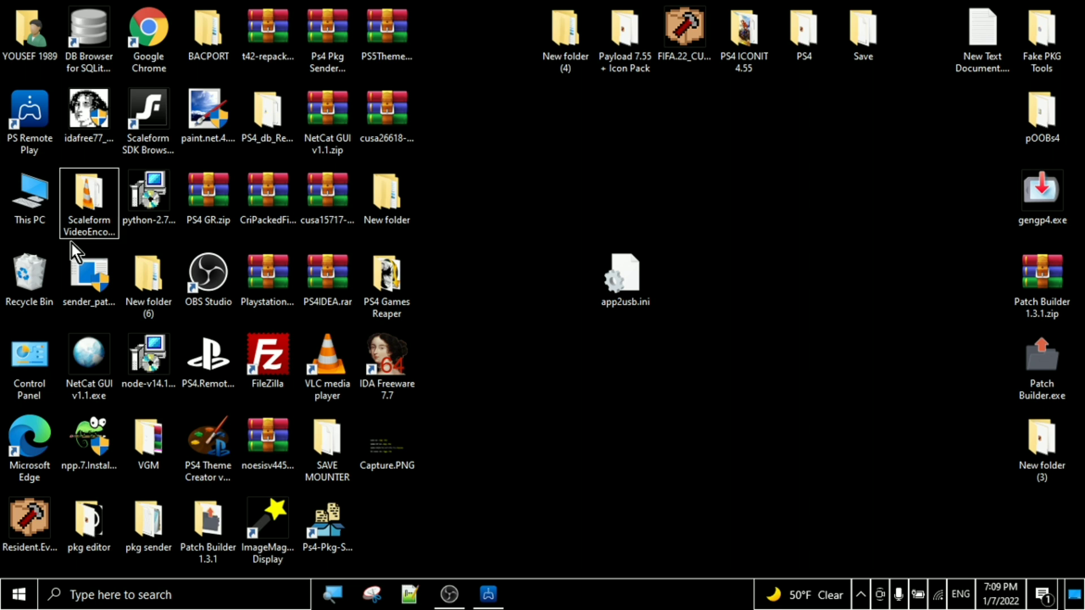
Switch to File Explorer on the PC and open the PS4 folder on USB Drive (D:).
left_click(23, 218)
double_click(23, 218)
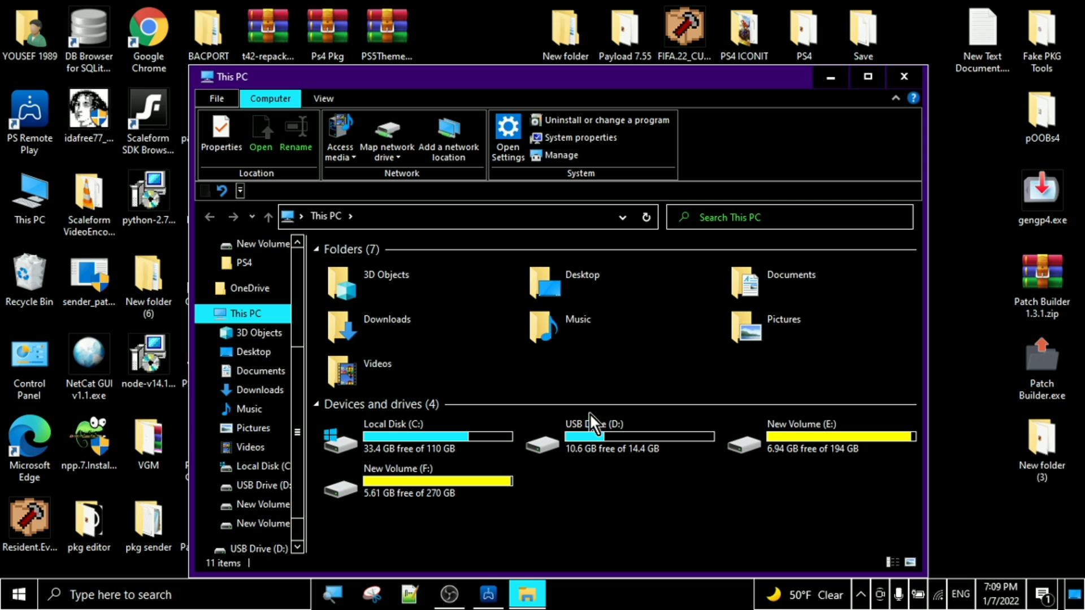
double_click(588, 439)
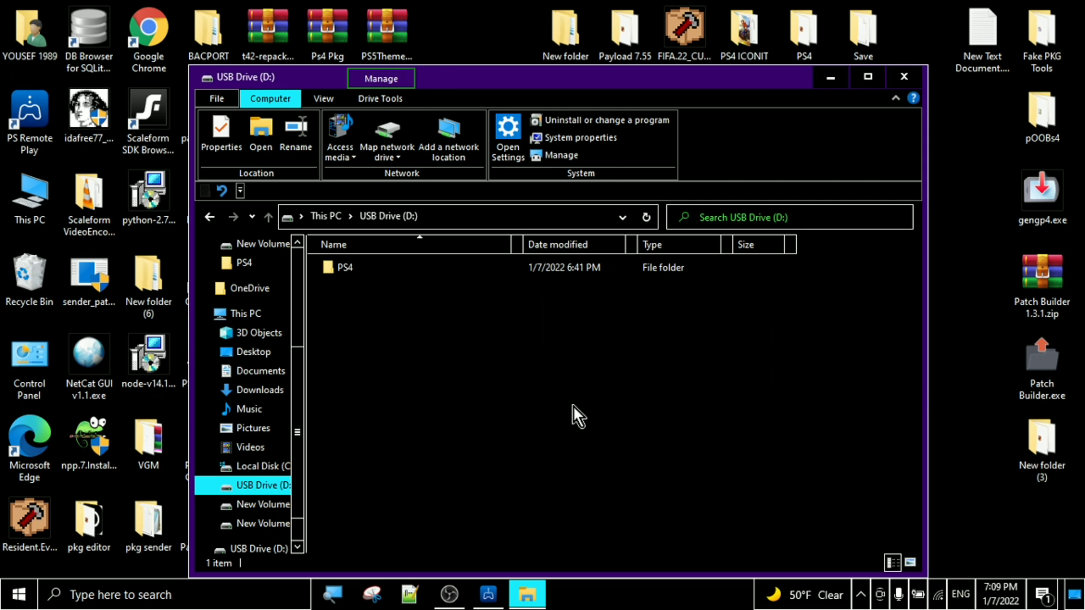
left_click(398, 272)
double_click(398, 273)
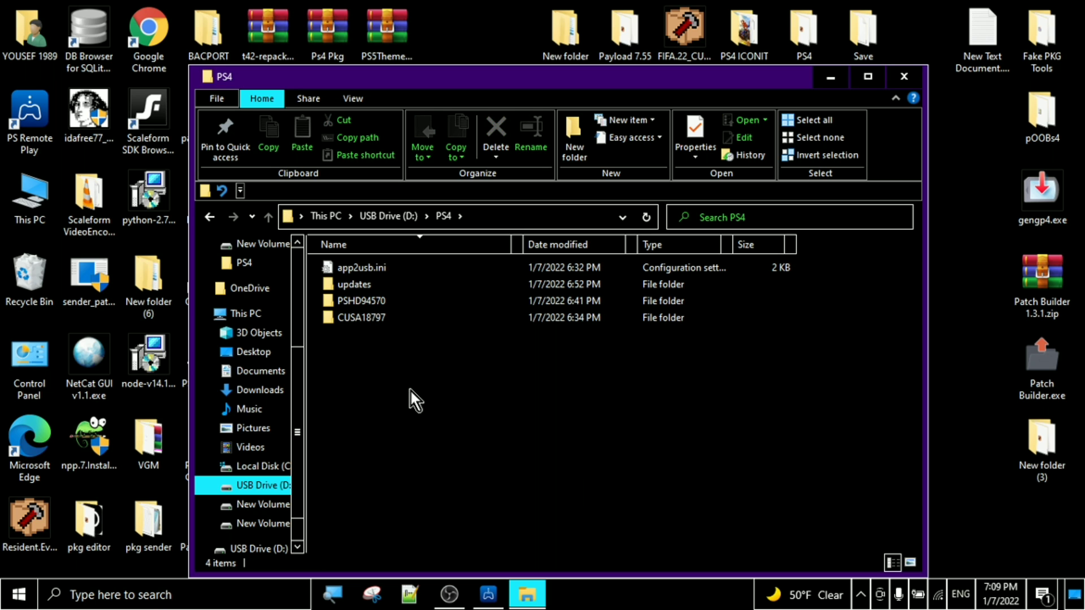
Examine the PSHD94570, CUSA18797 and updates folders on the USB drive and return to its root.
left_click(370, 302)
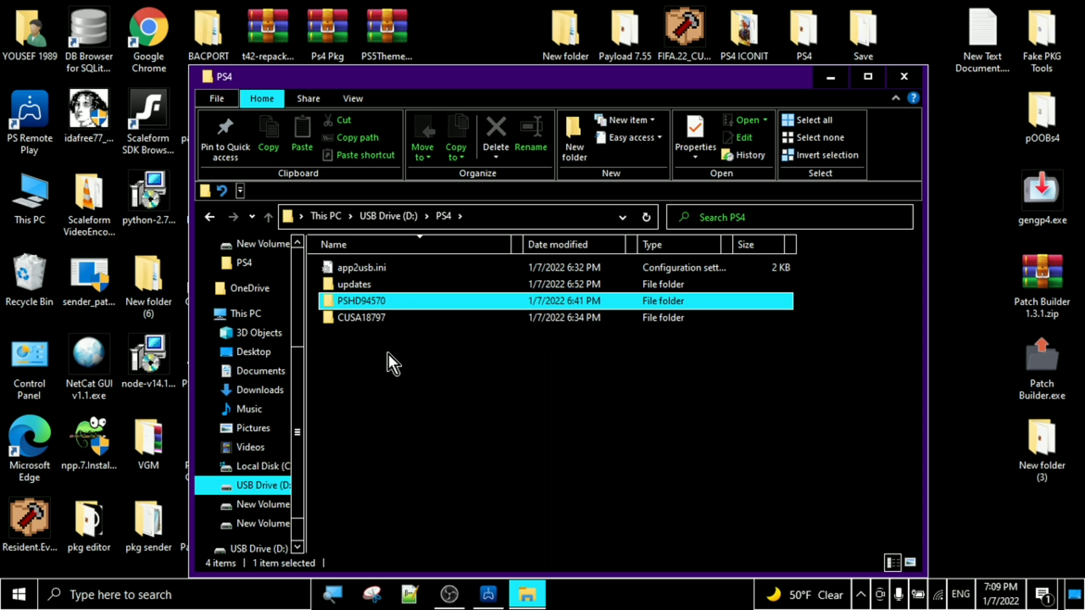
left_click(385, 319)
left_click(387, 280)
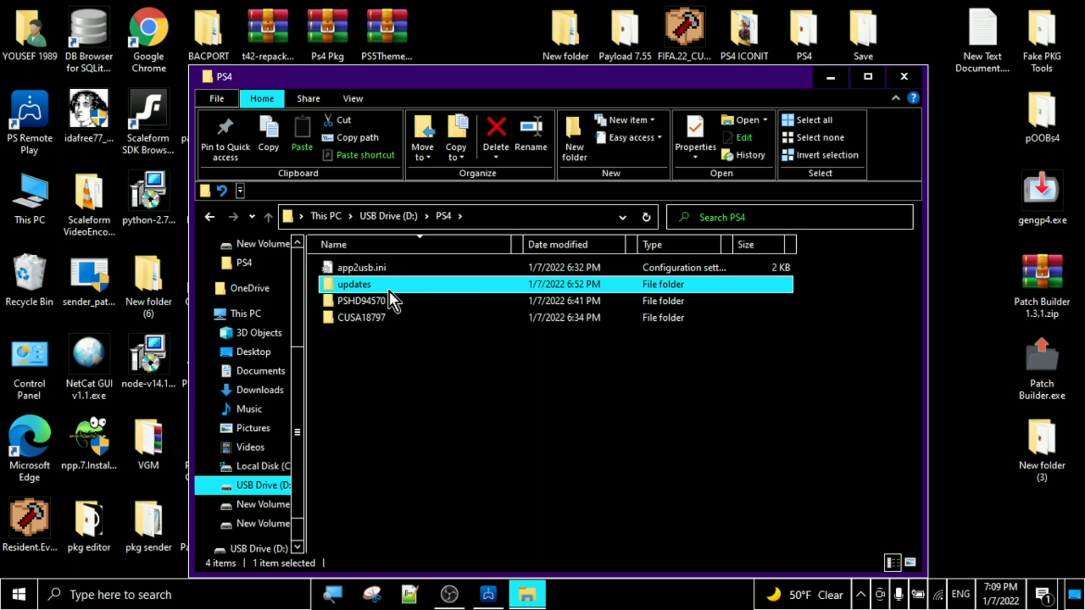
double_click(388, 289)
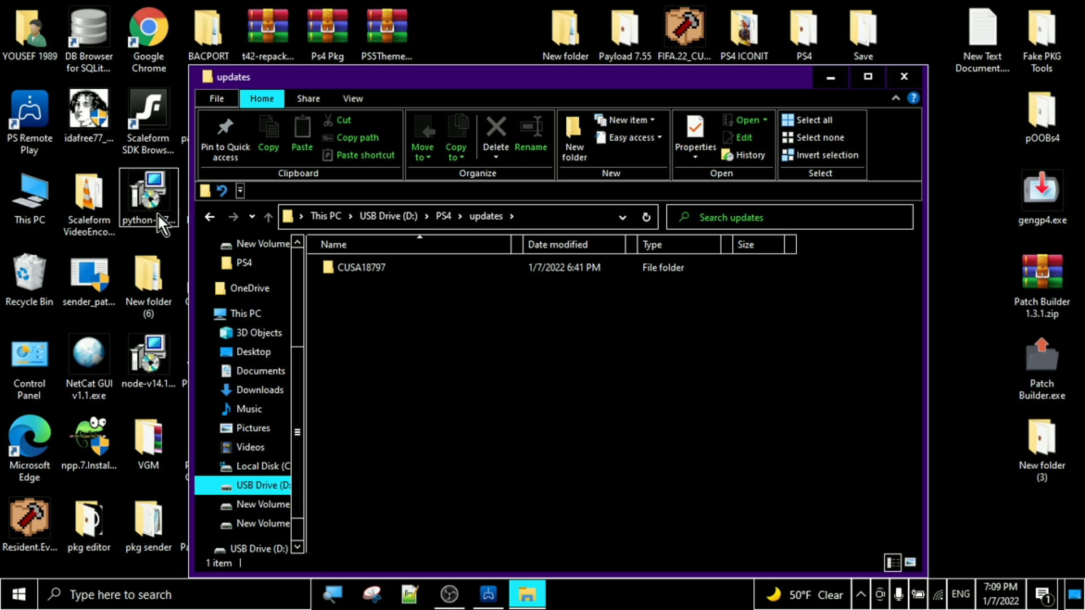
left_click(205, 214)
left_click(203, 214)
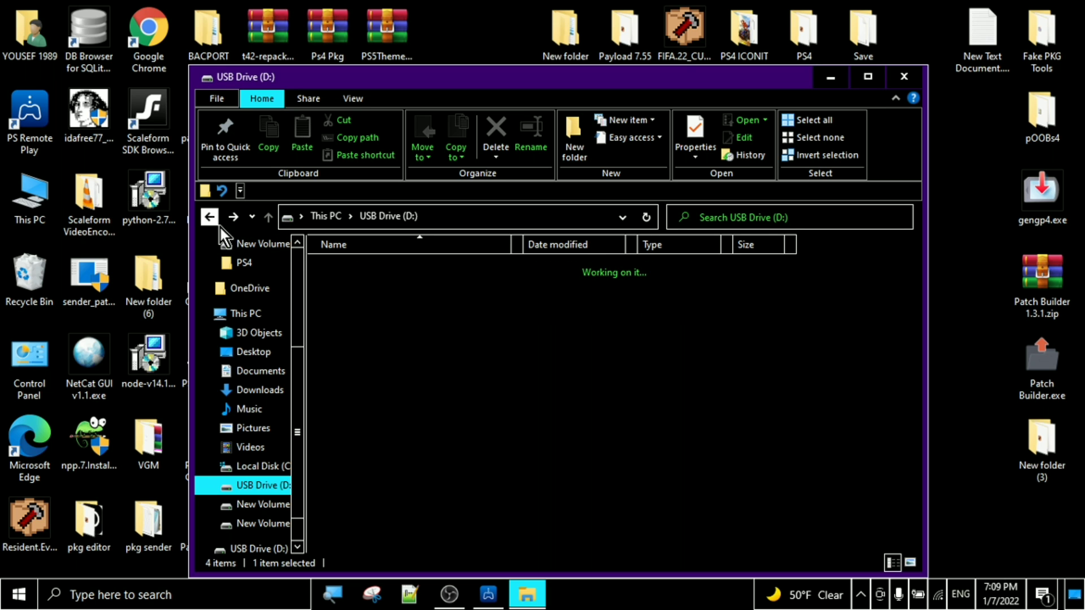
left_click(502, 373)
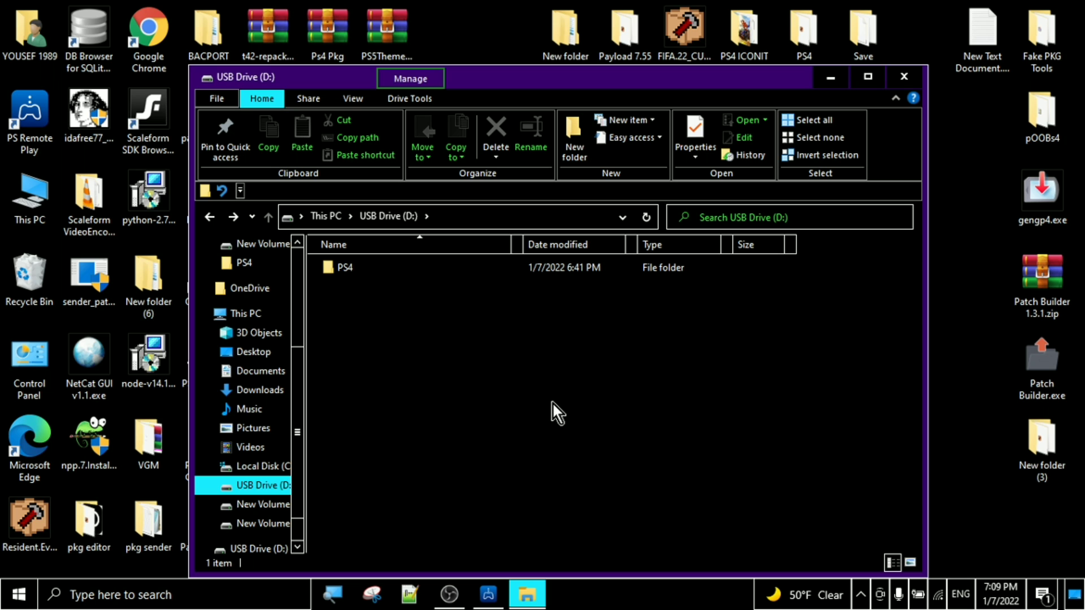
Cut the Minecraft Dungeons Ultimate Edition package from the PS4/CUSA18797 folder on the USB drive.
double_click(403, 269)
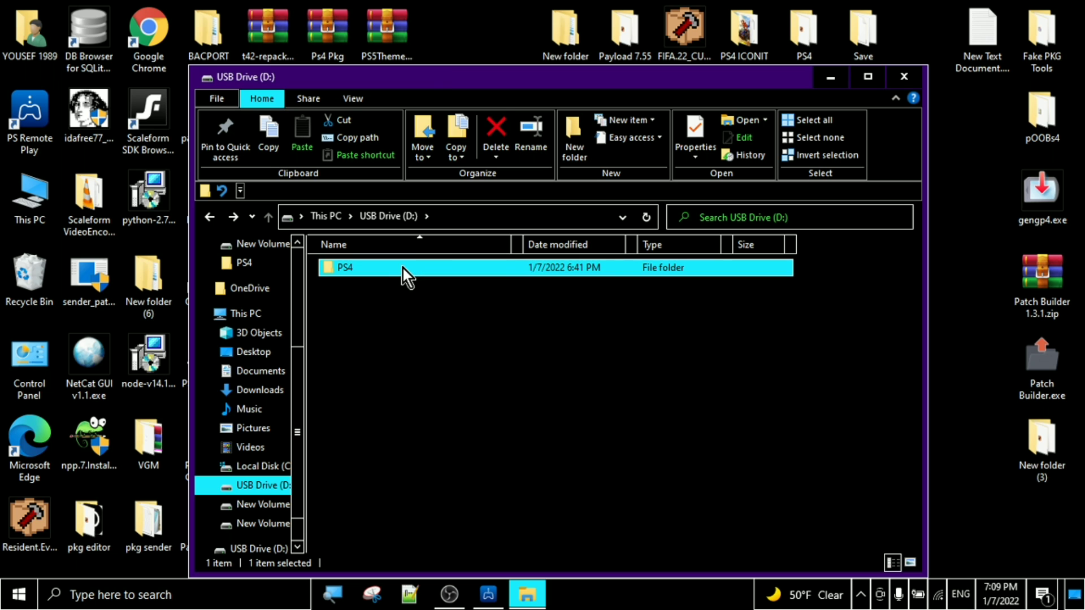
double_click(364, 319)
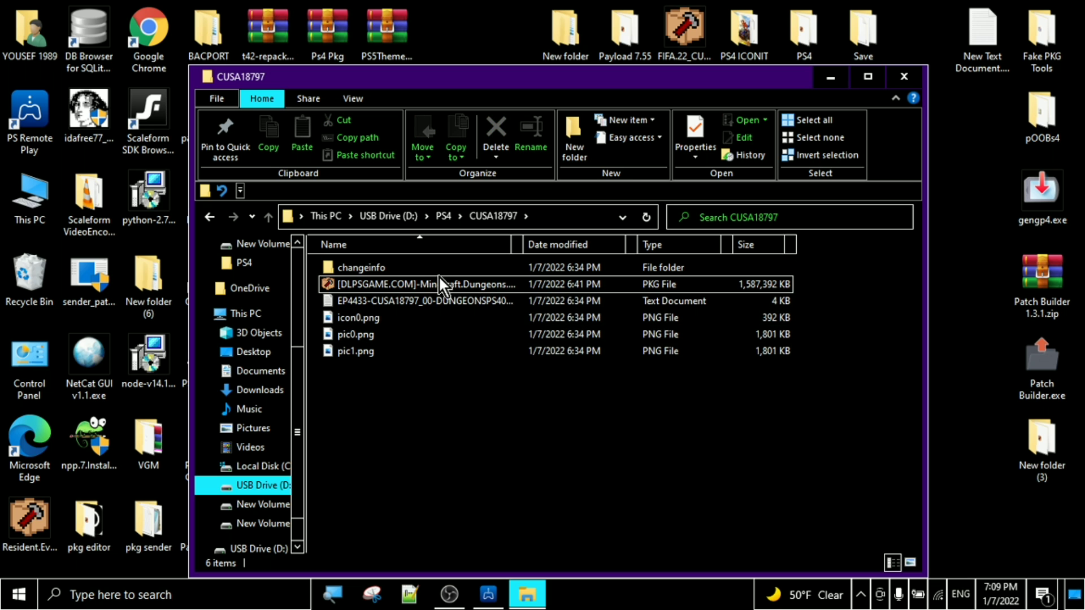
left_click(432, 284)
right_click(431, 284)
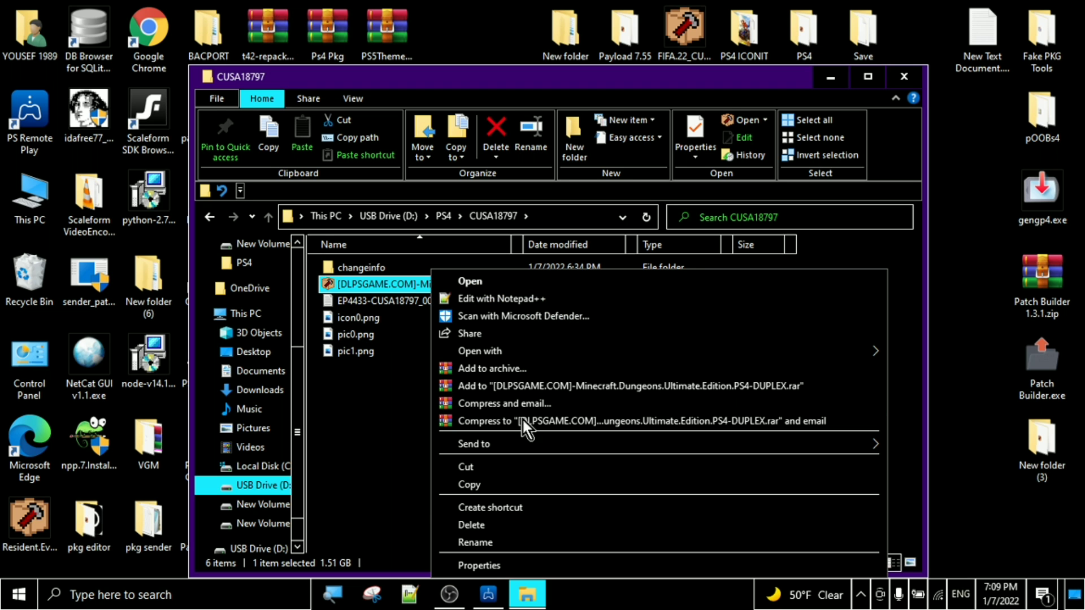
left_click(544, 466)
Paste the cut Minecraft Dungeons package into the root of USB Drive (D:).
left_click(206, 220)
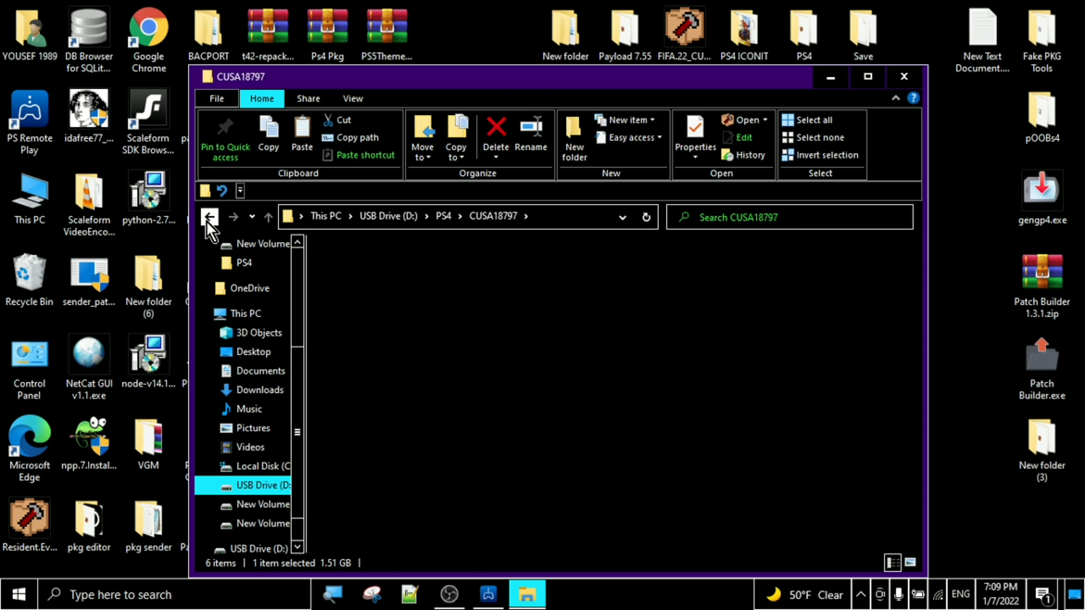
right_click(471, 351)
left_click(456, 352)
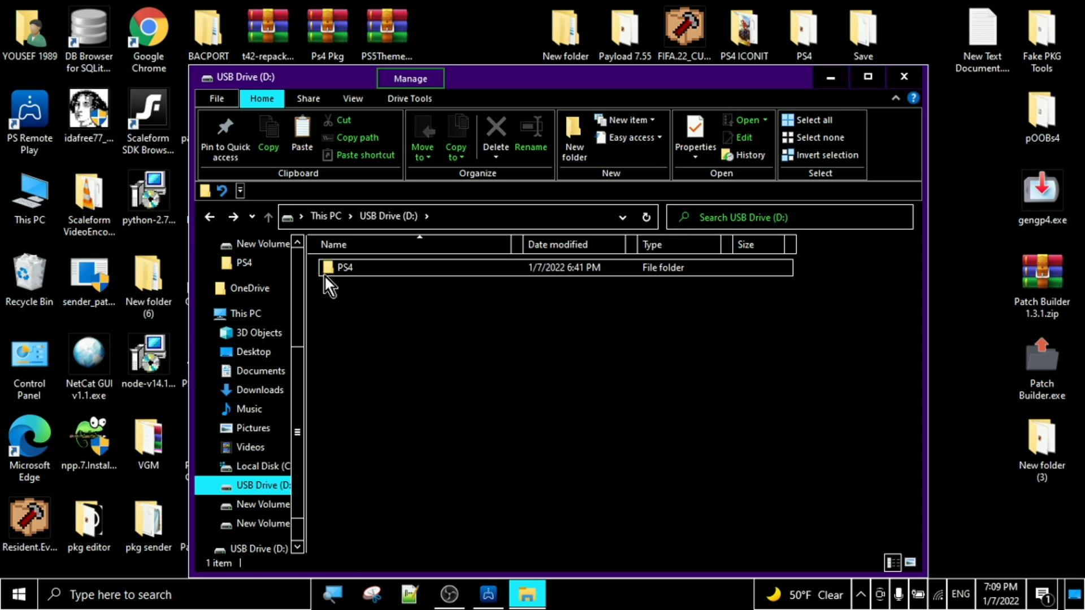
right_click(450, 298)
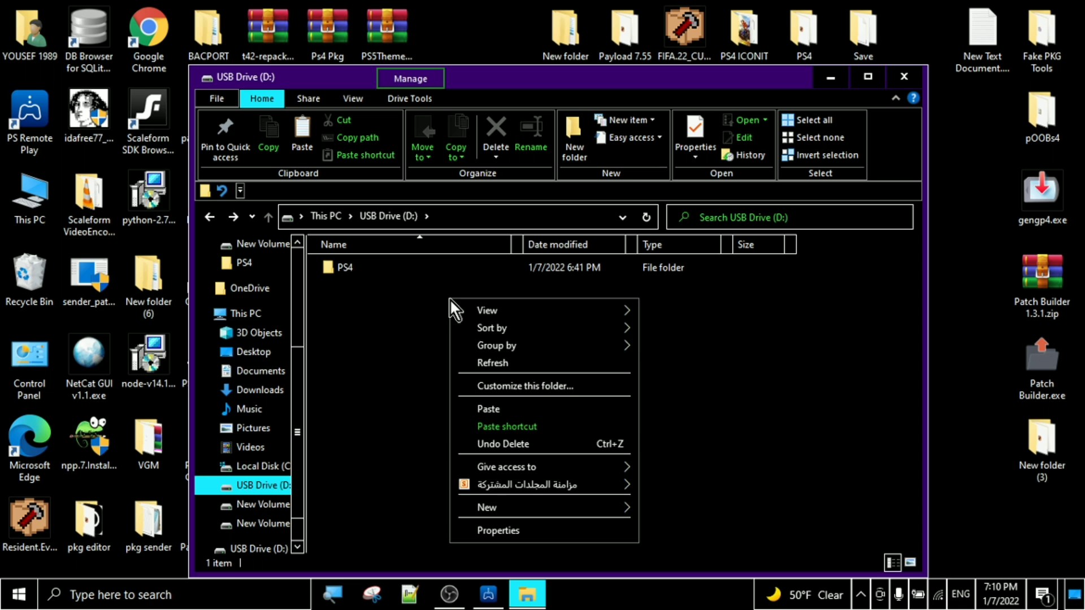
left_click(559, 409)
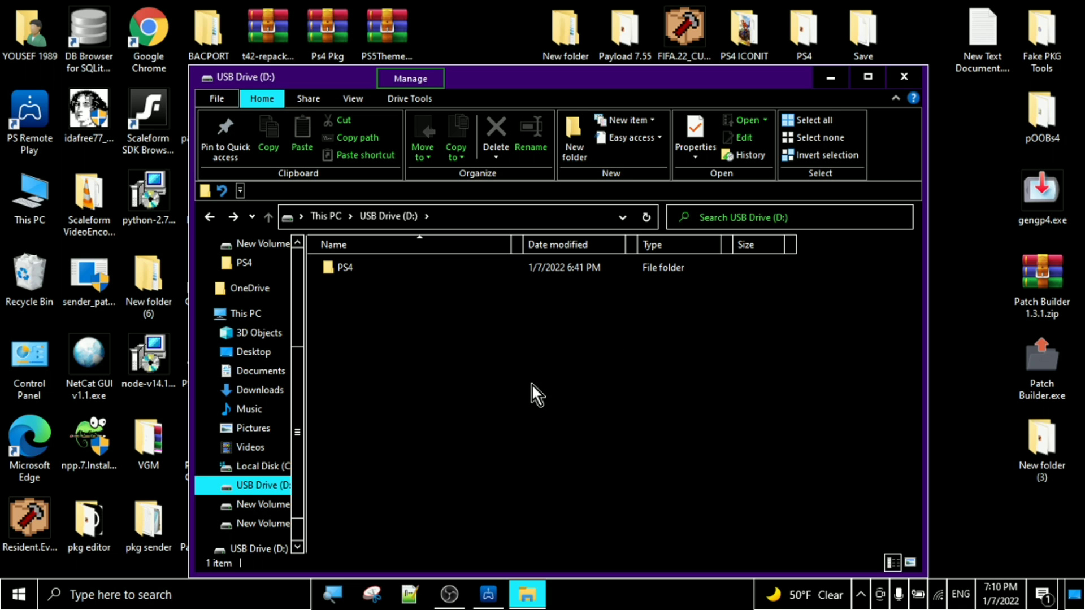
Cut the Minecraft Dungeons Ultimate Edition Update v1.20 package from the PS4/updates/CUSA18797 folder on the USB drive.
double_click(416, 269)
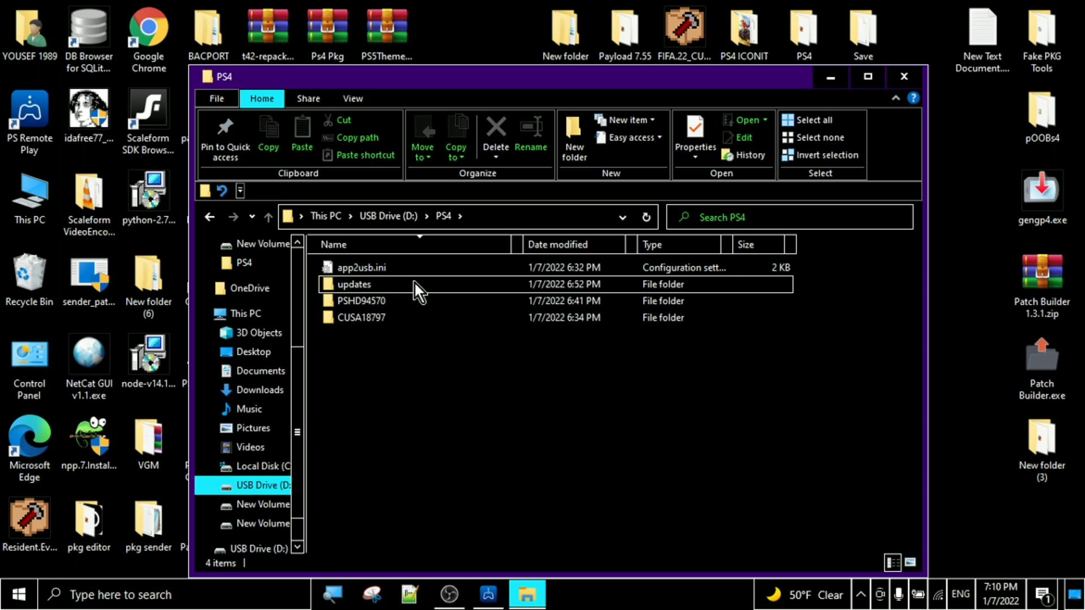
double_click(352, 287)
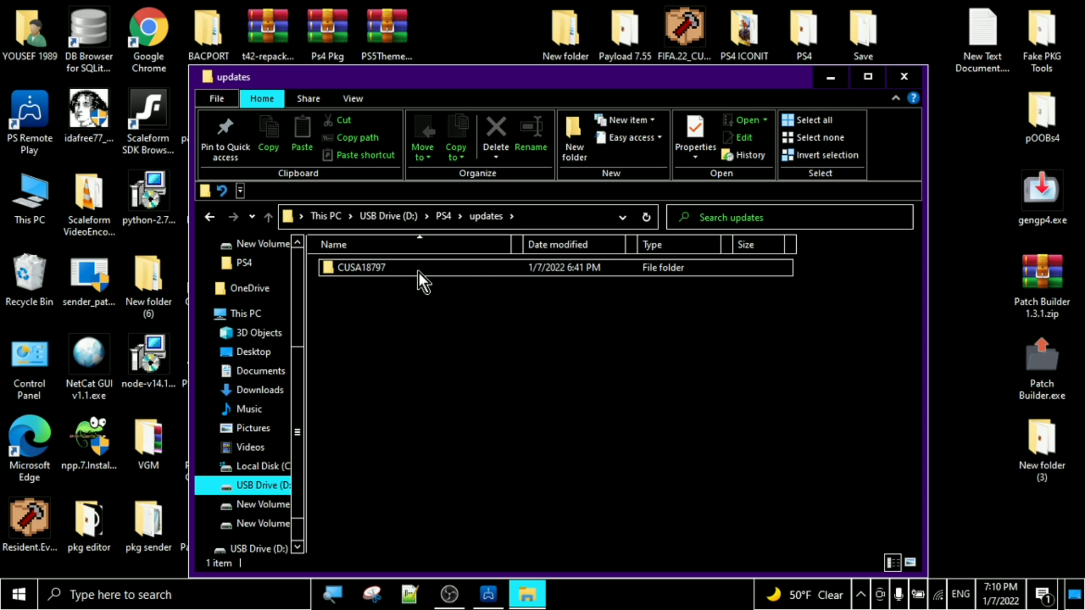
left_click(418, 271)
double_click(418, 272)
right_click(419, 272)
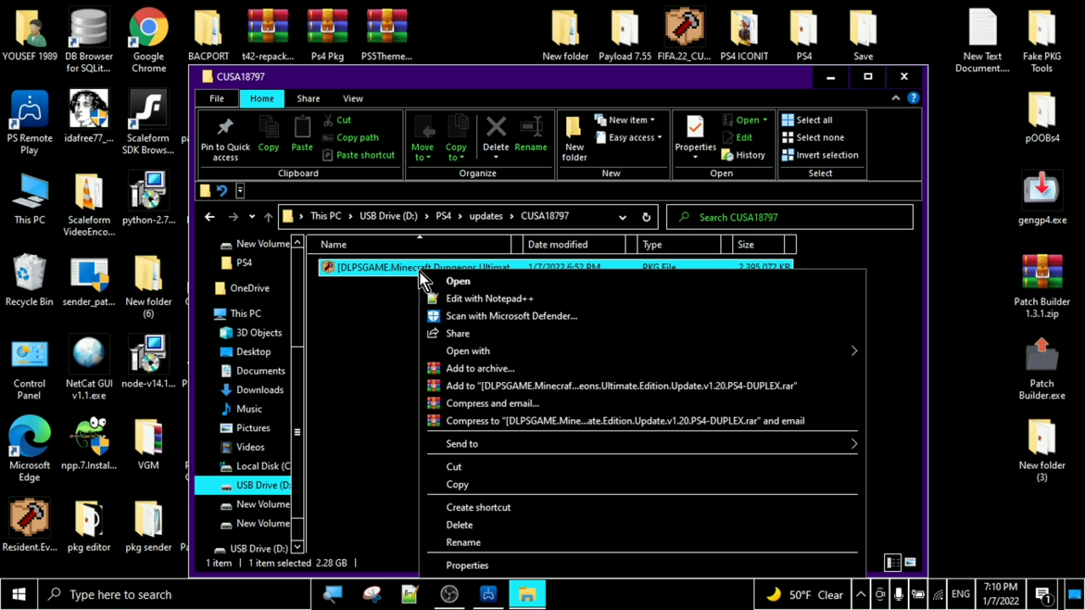
left_click(508, 472)
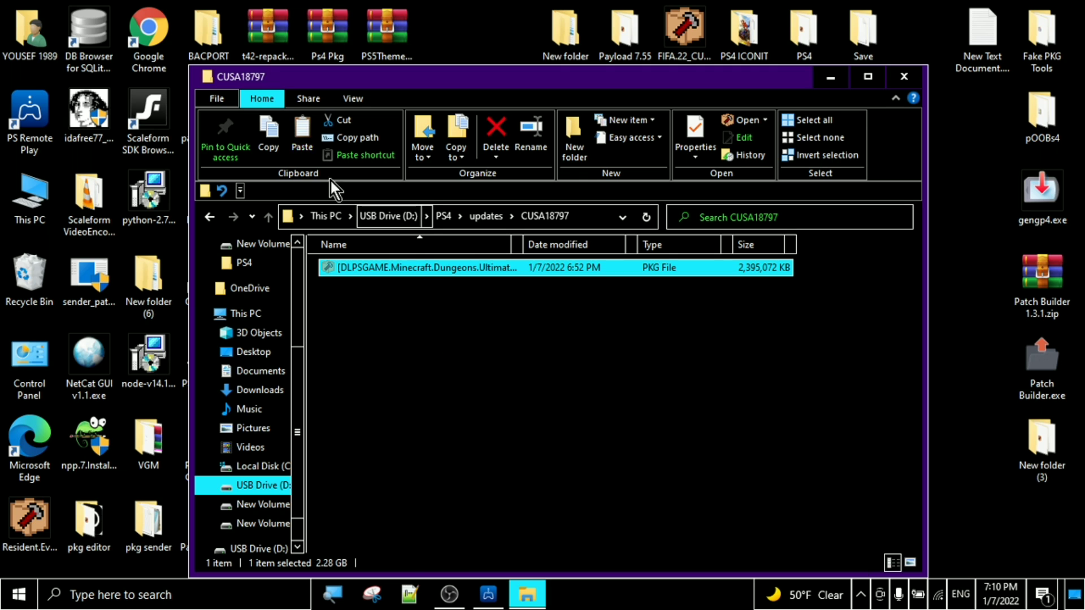
Return to the root of USB Drive (D:) and paste the cut Minecraft Dungeons update package there.
left_click(210, 218)
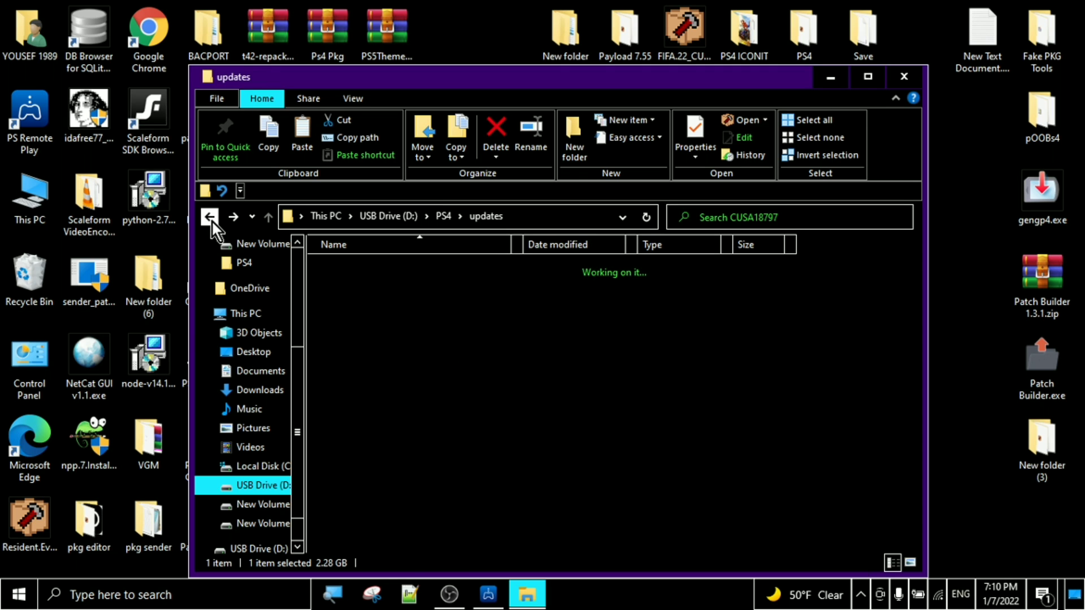
left_click(214, 222)
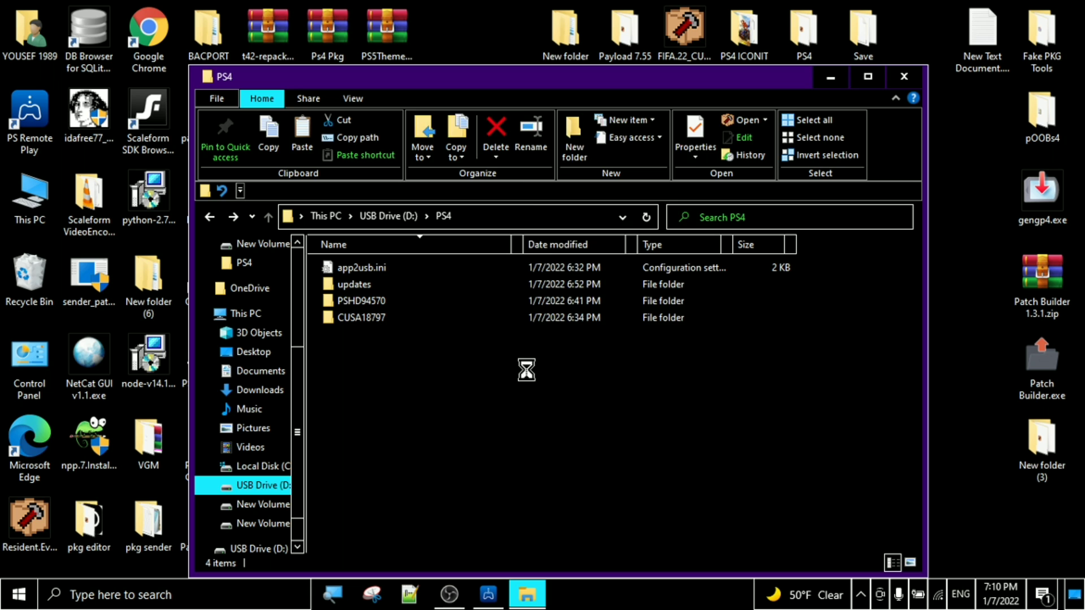
right_click(527, 369)
left_click(197, 218)
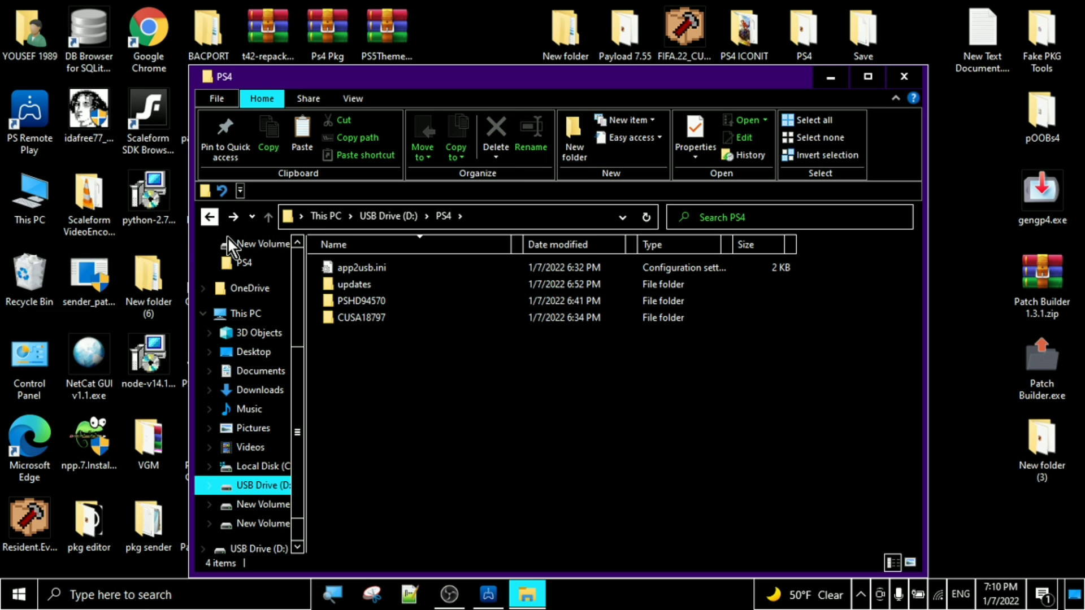
left_click(209, 216)
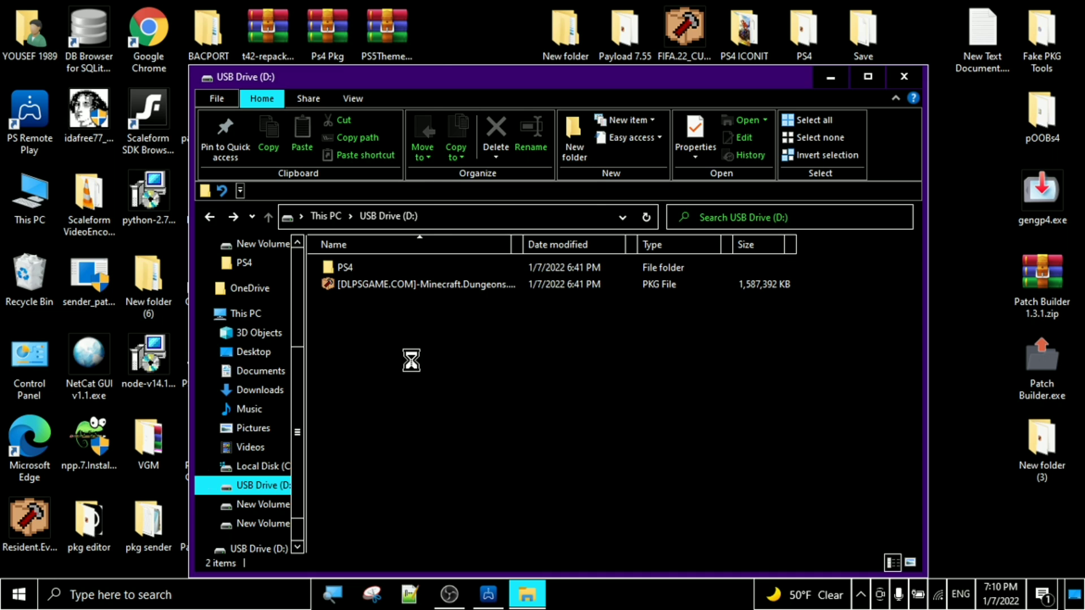
right_click(412, 361)
left_click(497, 229)
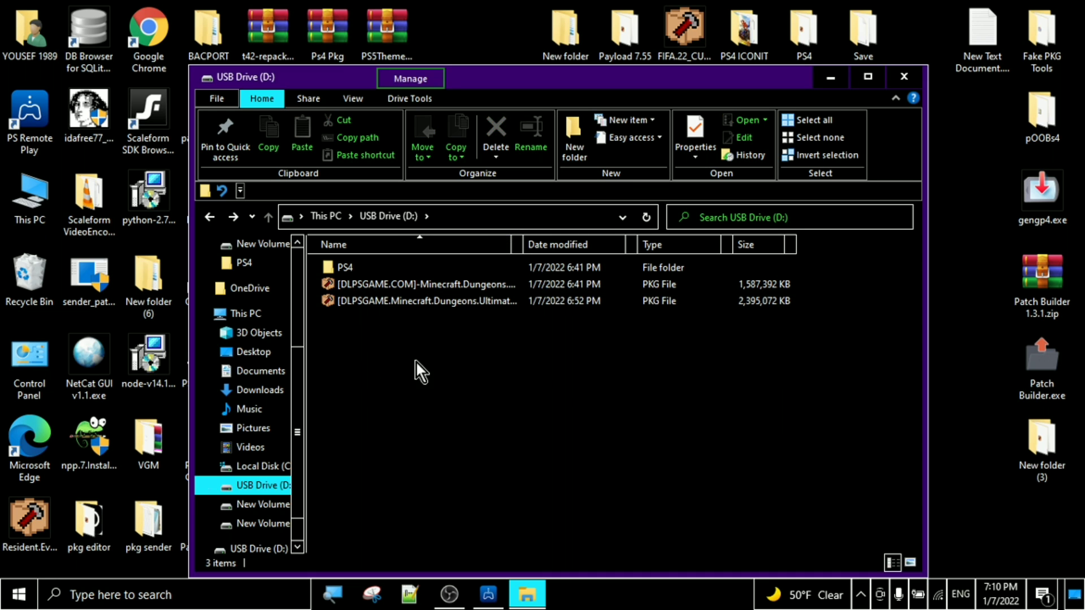
Permanently delete the PS4 folder from the root of USB Drive (D:) and switch to PS Remote Play.
left_click(466, 271)
right_click(469, 273)
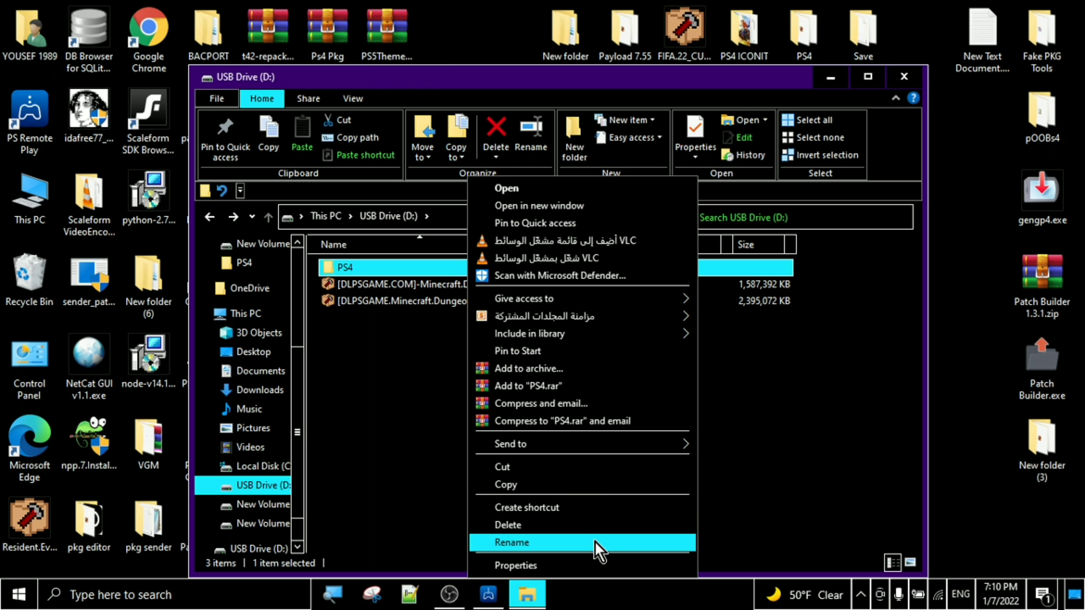
left_click(597, 531)
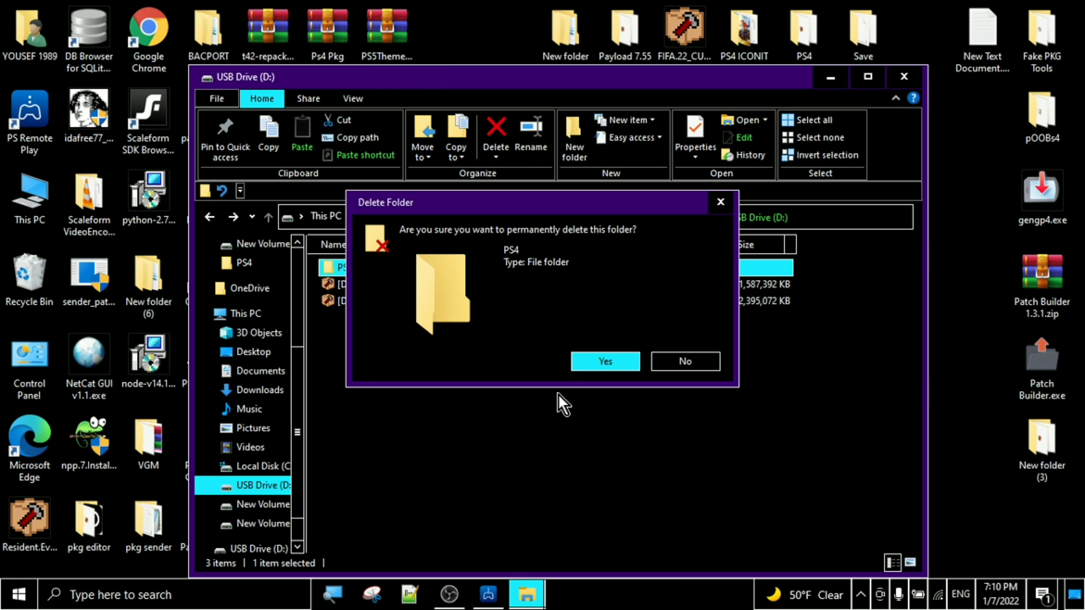
left_click(583, 368)
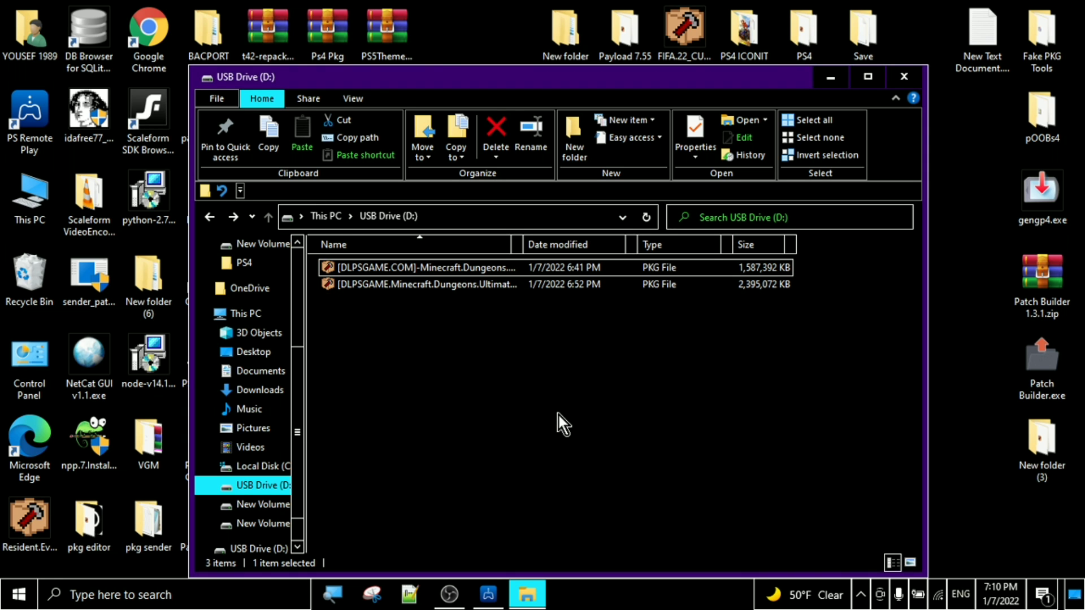
left_click(489, 604)
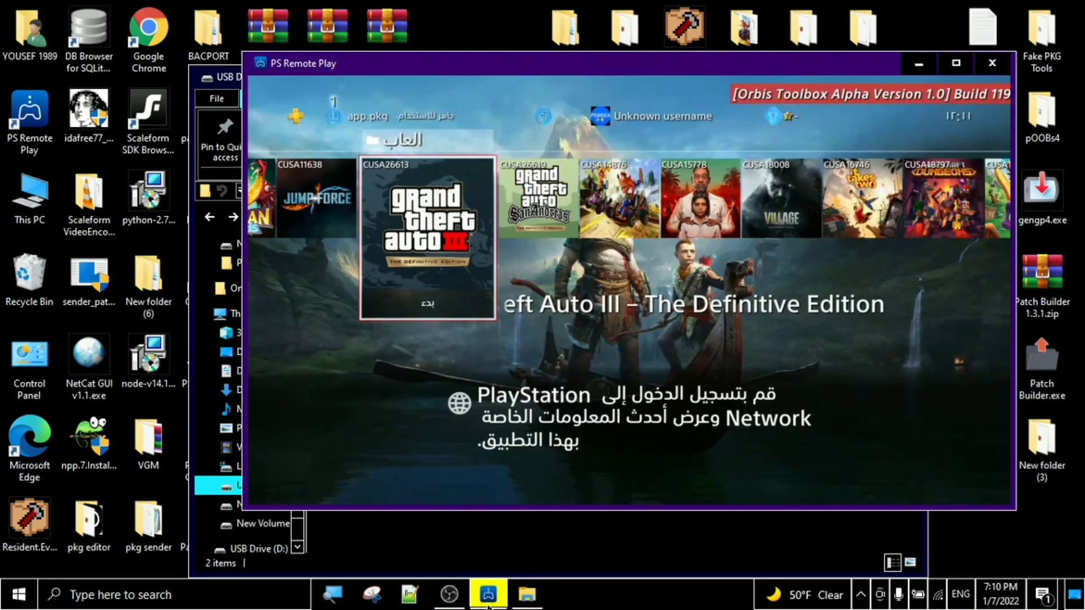